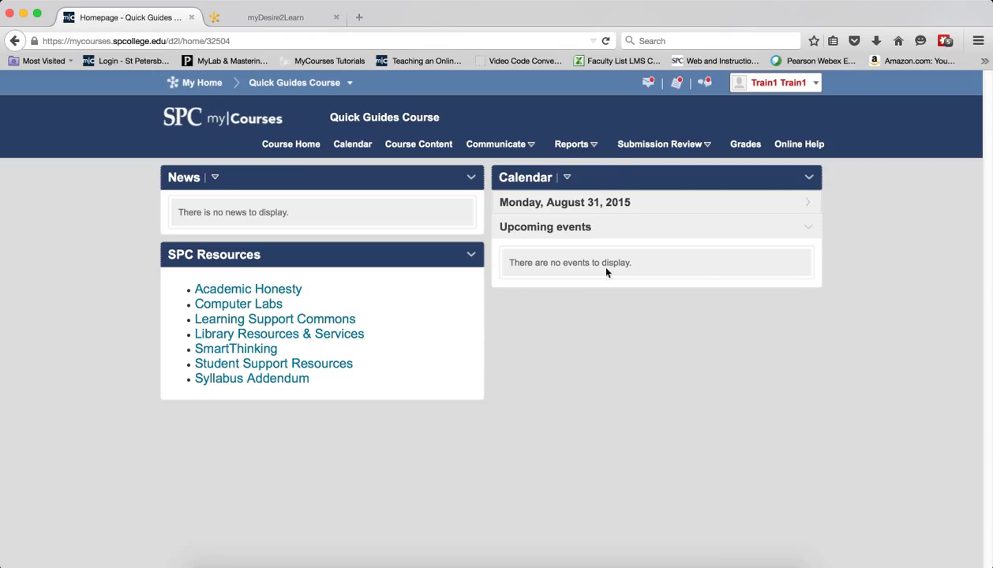
Open the import/export page for the course ePortfolio's items
left_click(561, 144)
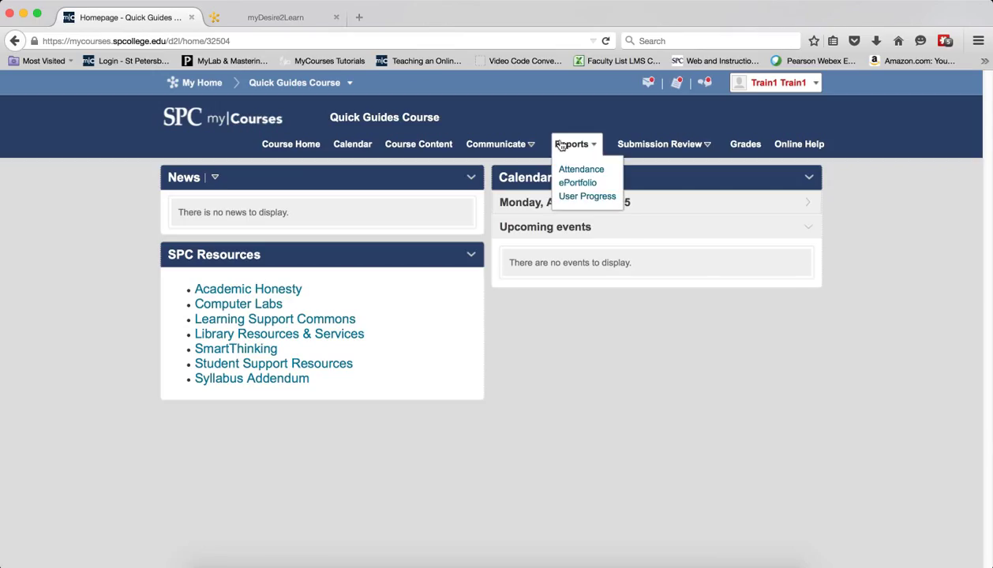
left_click(570, 186)
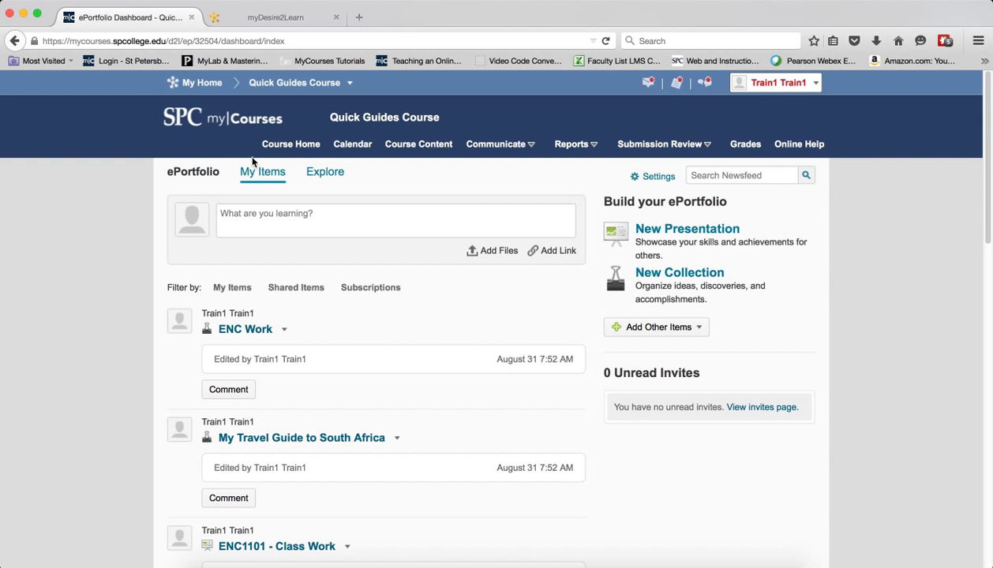
left_click(256, 174)
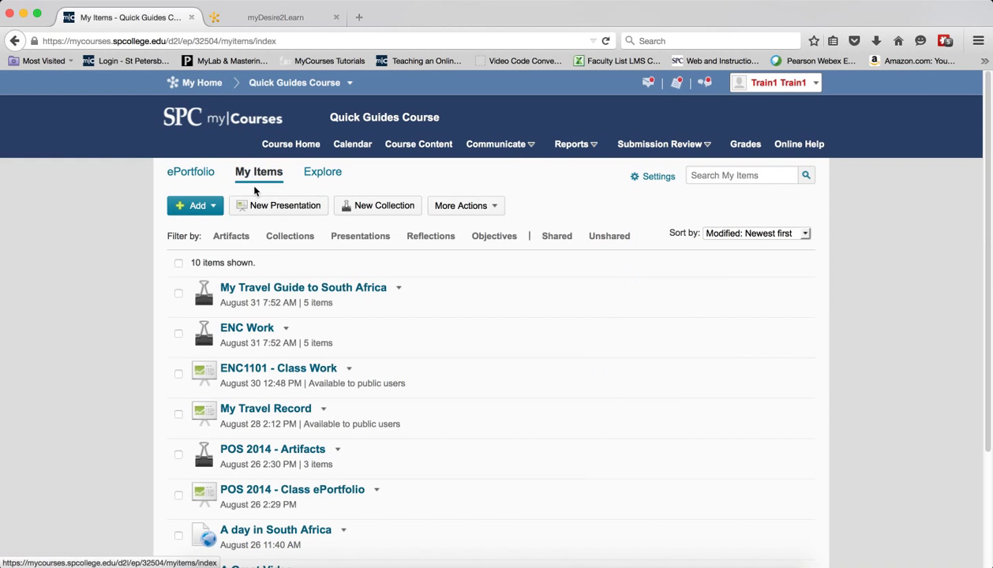
left_click(497, 206)
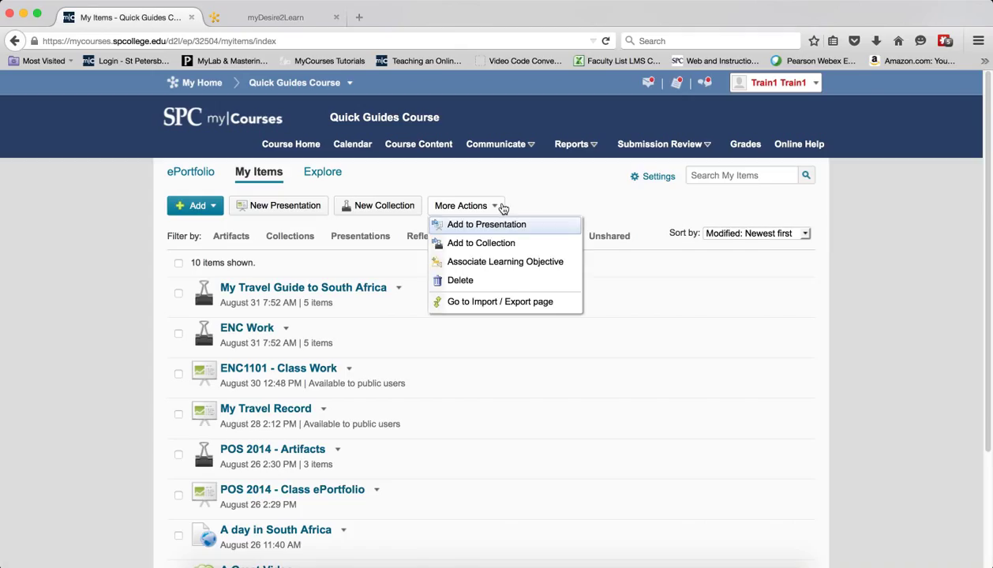
left_click(485, 303)
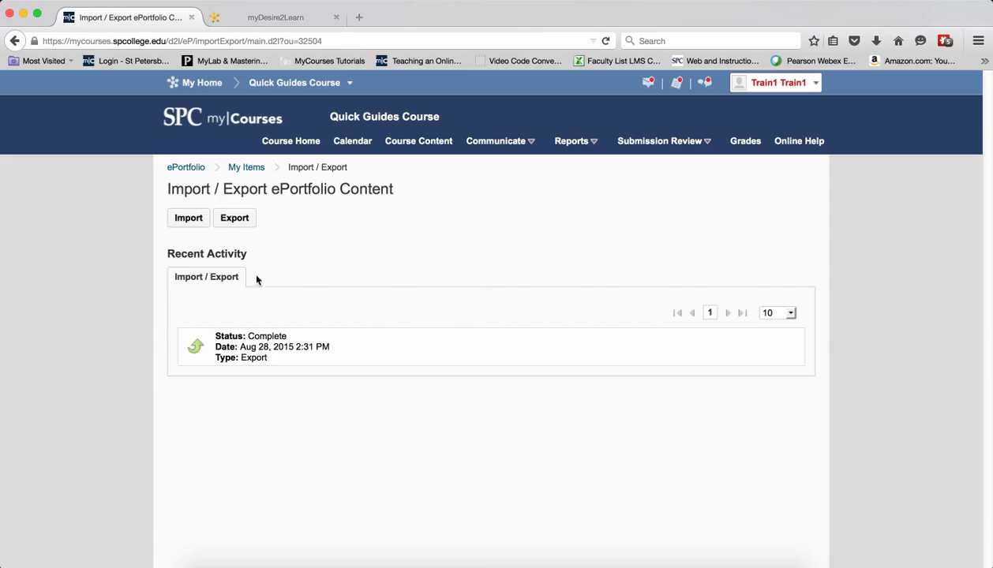
Export all ePortfolio items with associated items automatically included
left_click(232, 220)
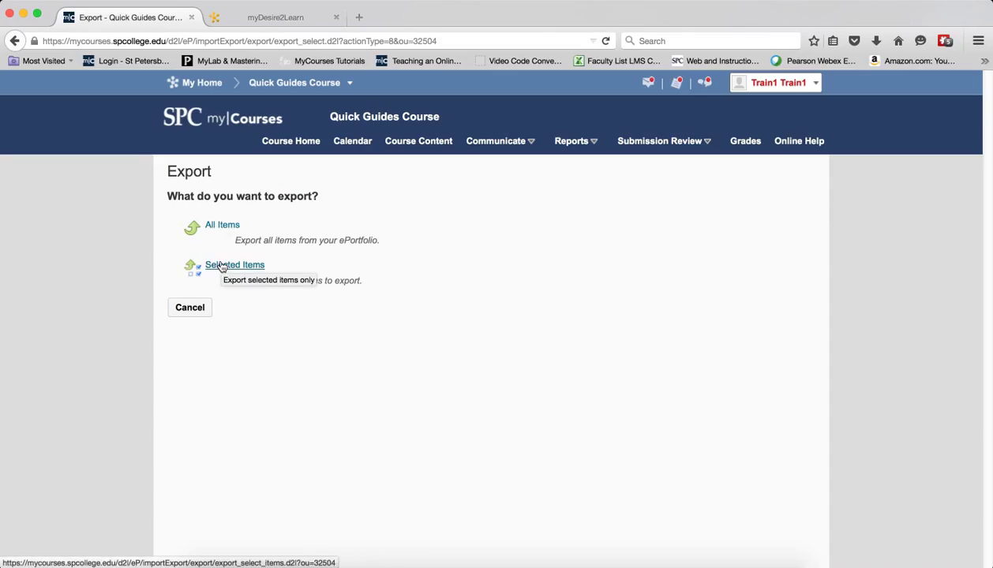
left_click(225, 225)
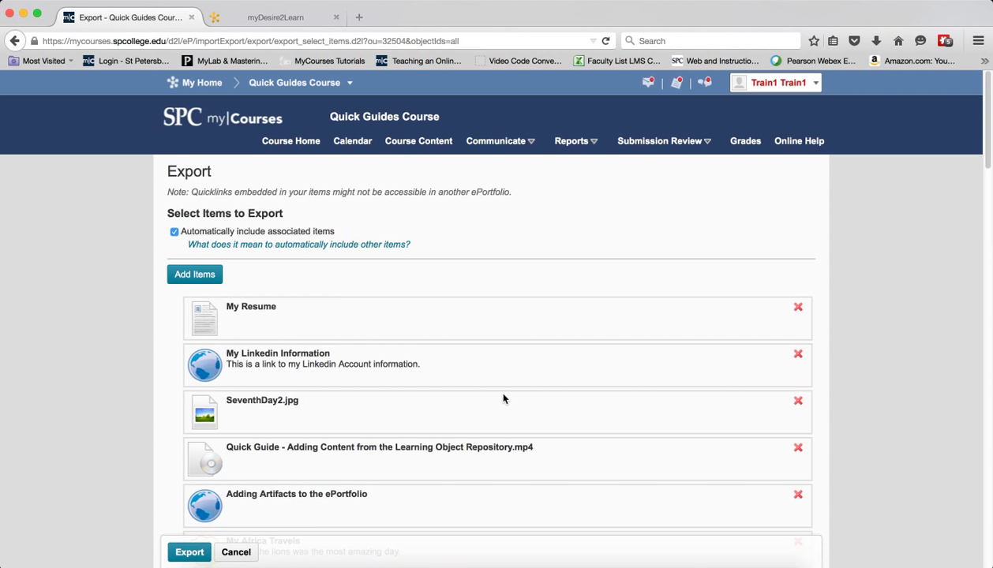
scroll(370, 304, "down", 2)
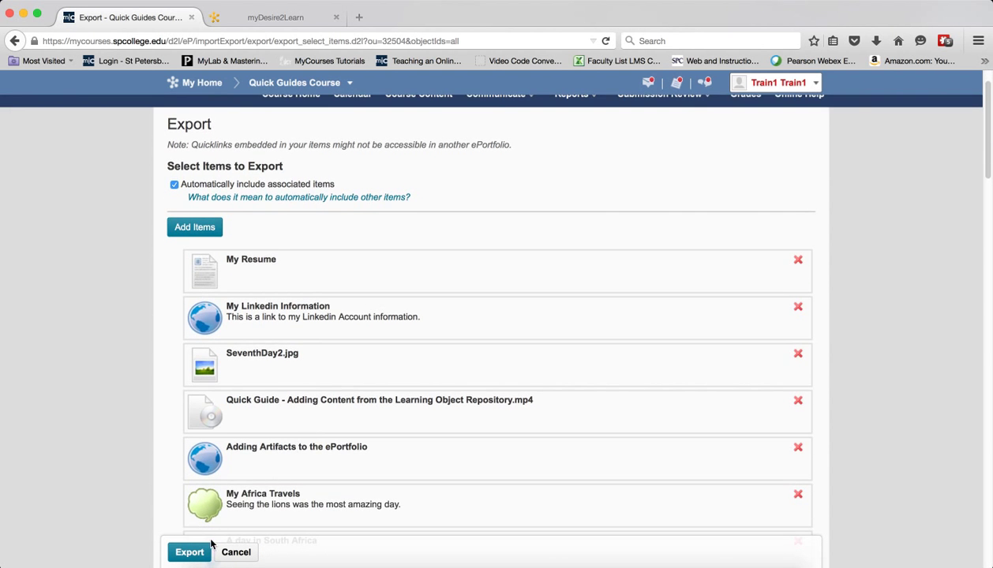
left_click(190, 554)
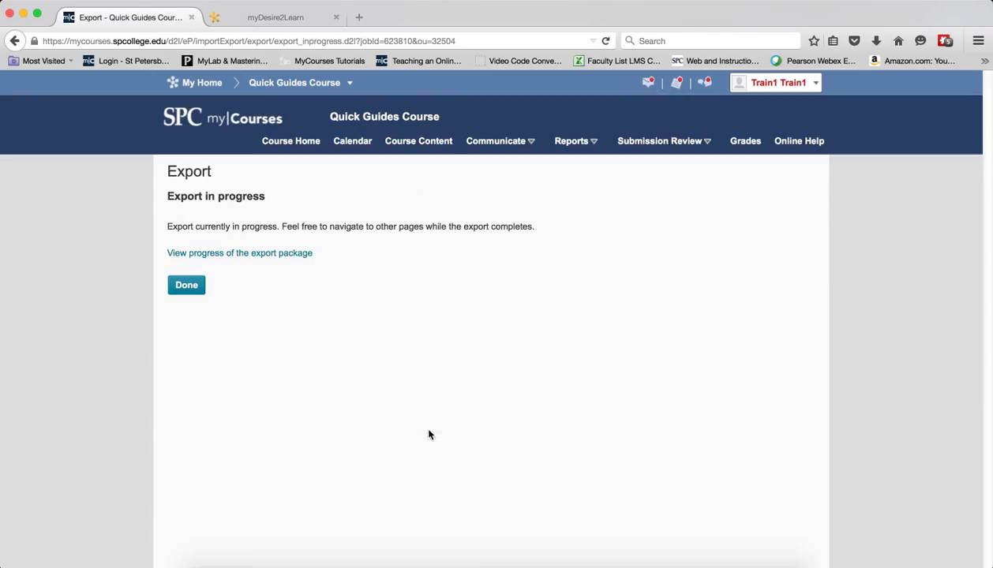
Save the finished export package as a zip file in the Downloads folder and close the export progress window
left_click(240, 259)
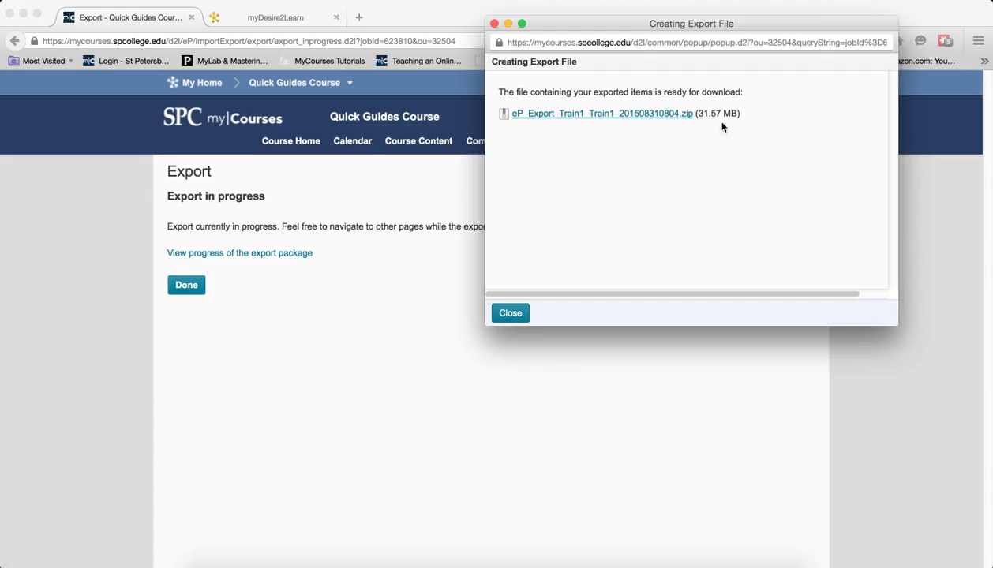
left_click_drag(615, 22, 564, 33)
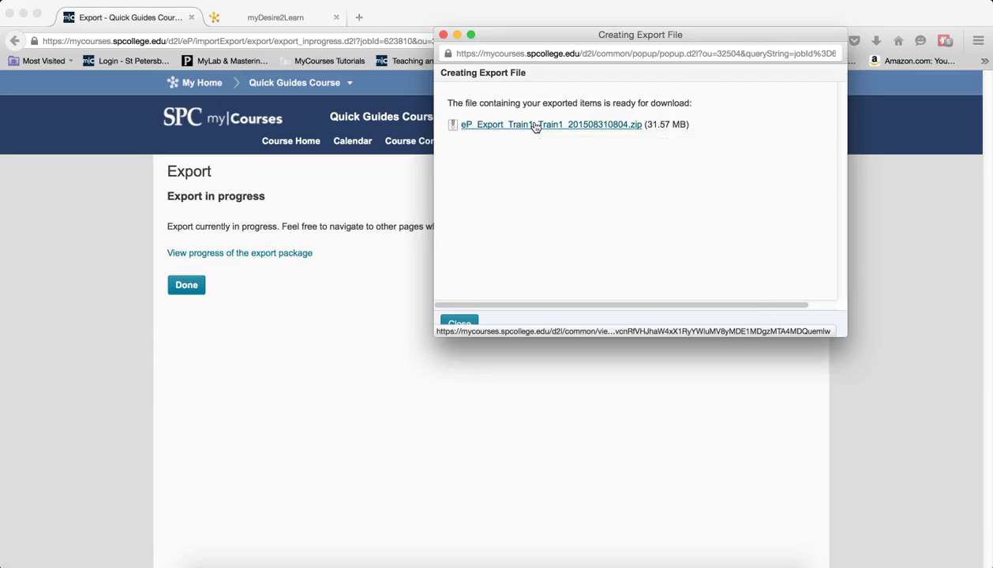
left_click(535, 127)
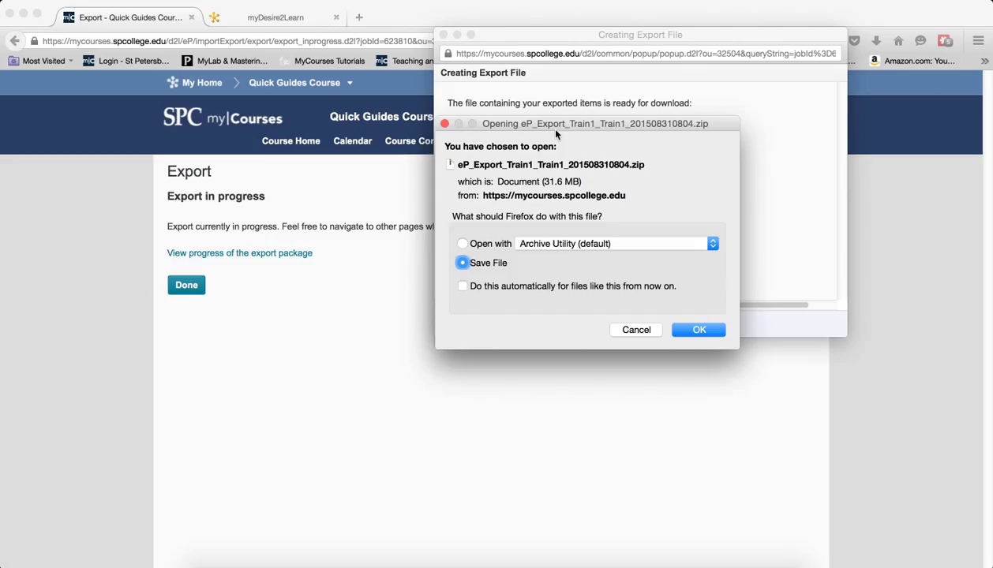
left_click(697, 331)
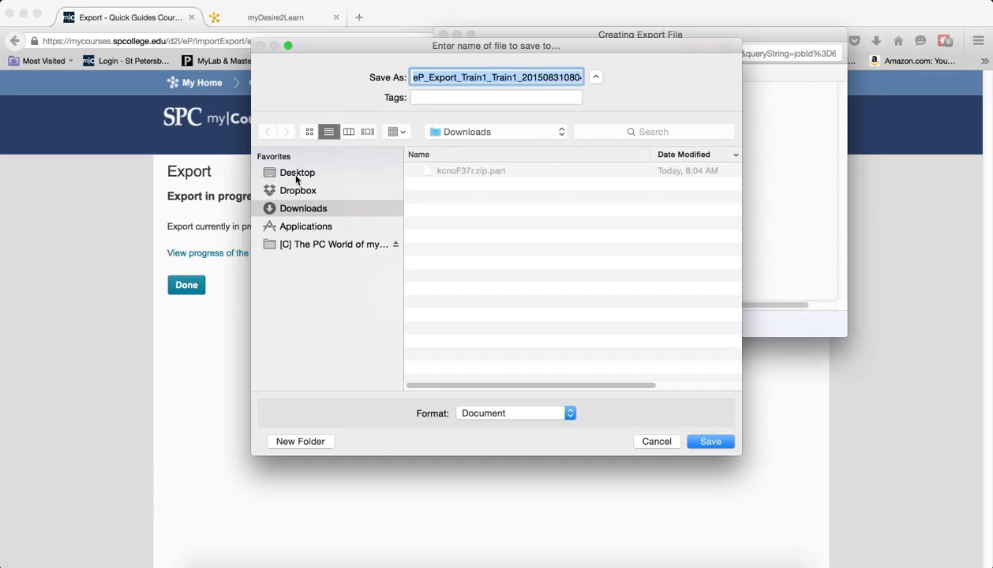
left_click(707, 445)
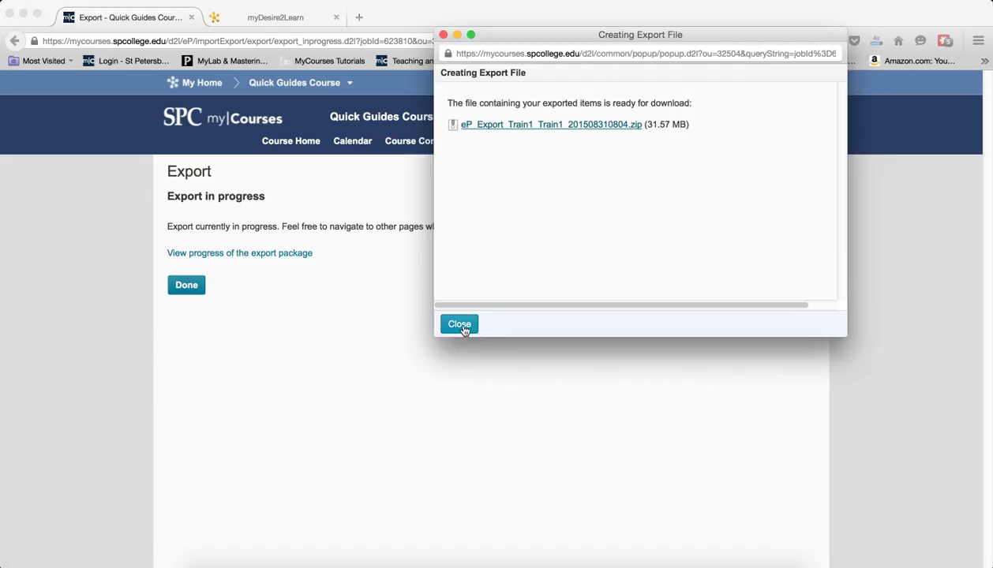
left_click(461, 324)
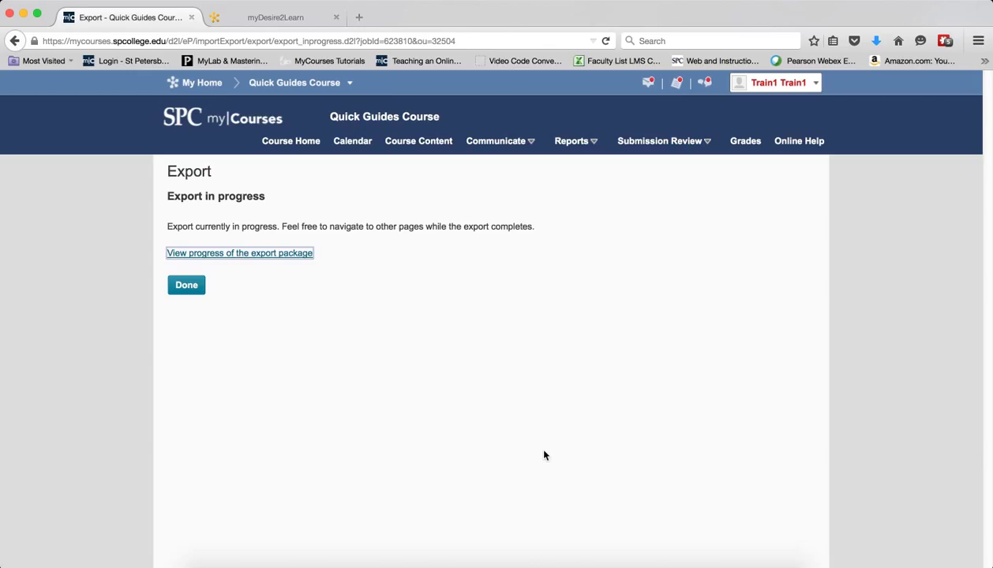
Switch to the myDesire2Learn site, log in with the filled-in credentials and dismiss the password-saving prompt
left_click(285, 19)
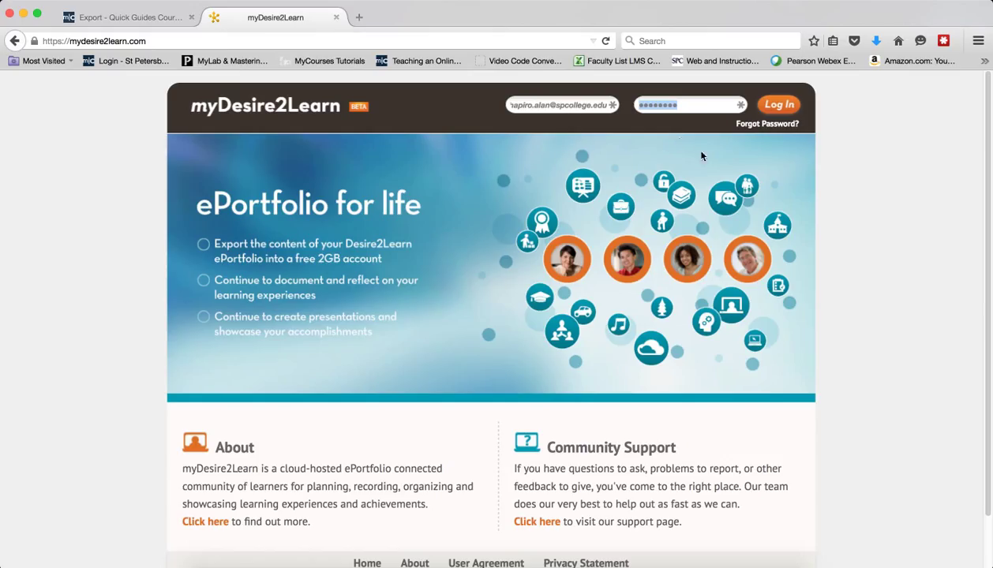
left_click(779, 110)
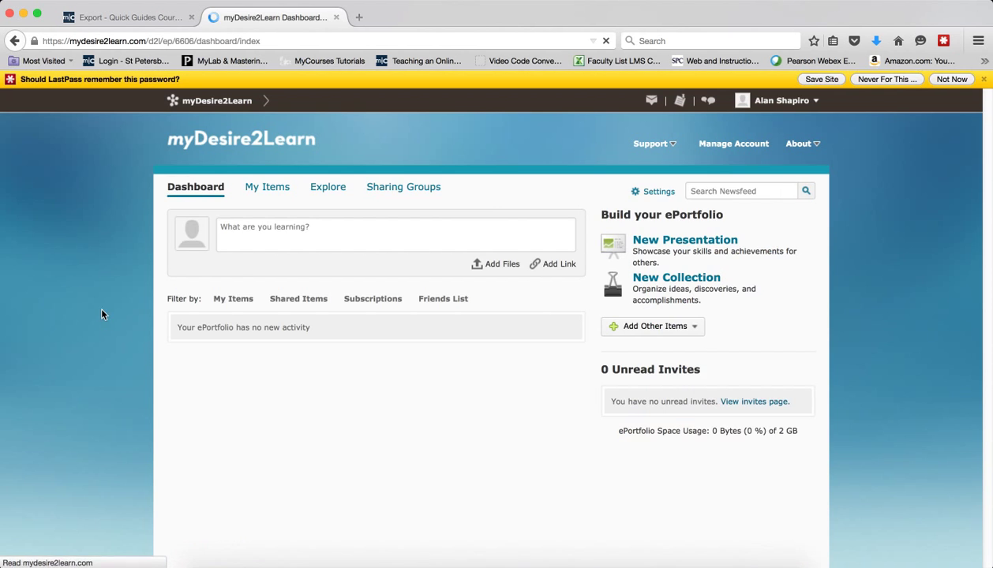
left_click(983, 79)
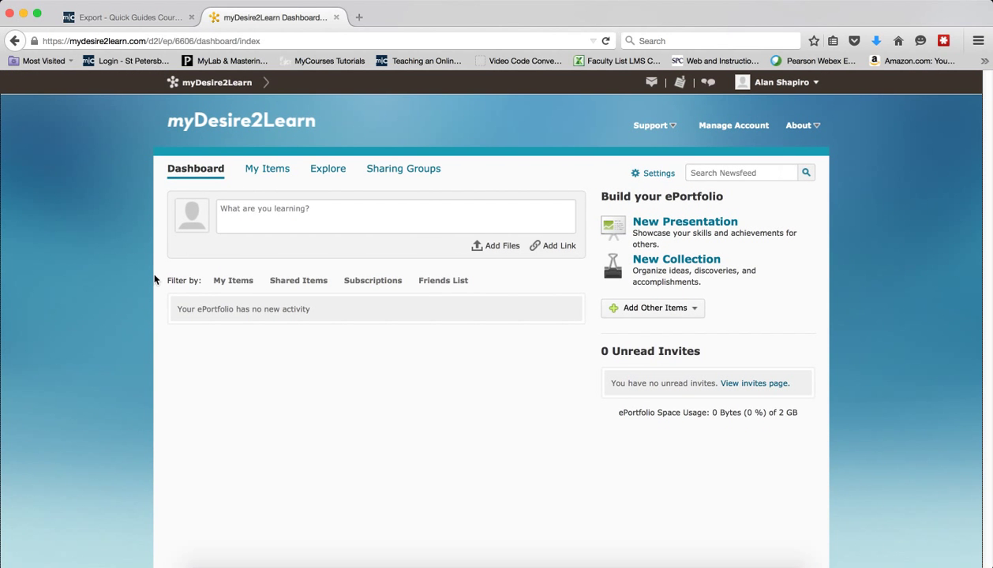
Start an import of ePortfolio content in myDesire2Learn and decline password saving for this domain
left_click(269, 177)
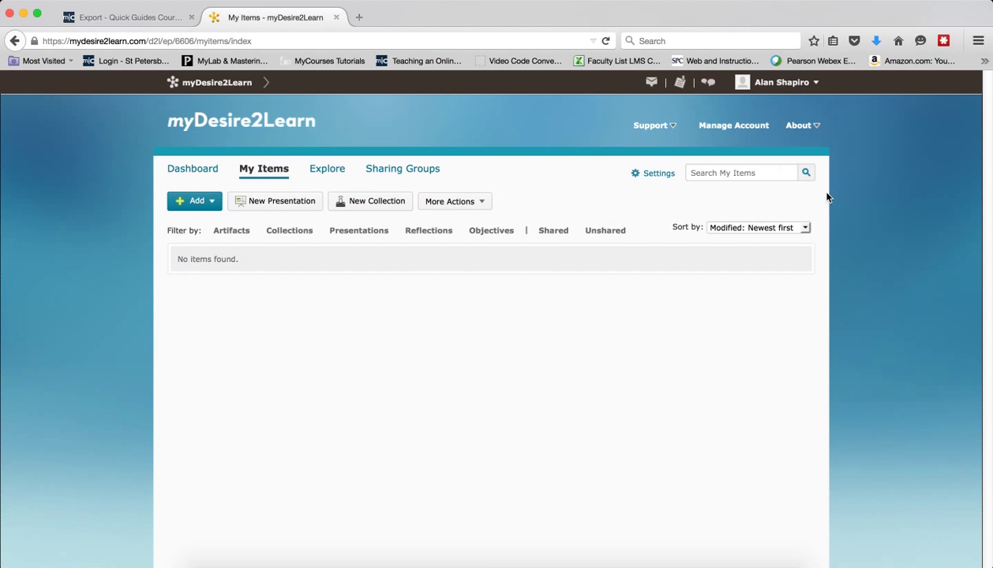
left_click(464, 207)
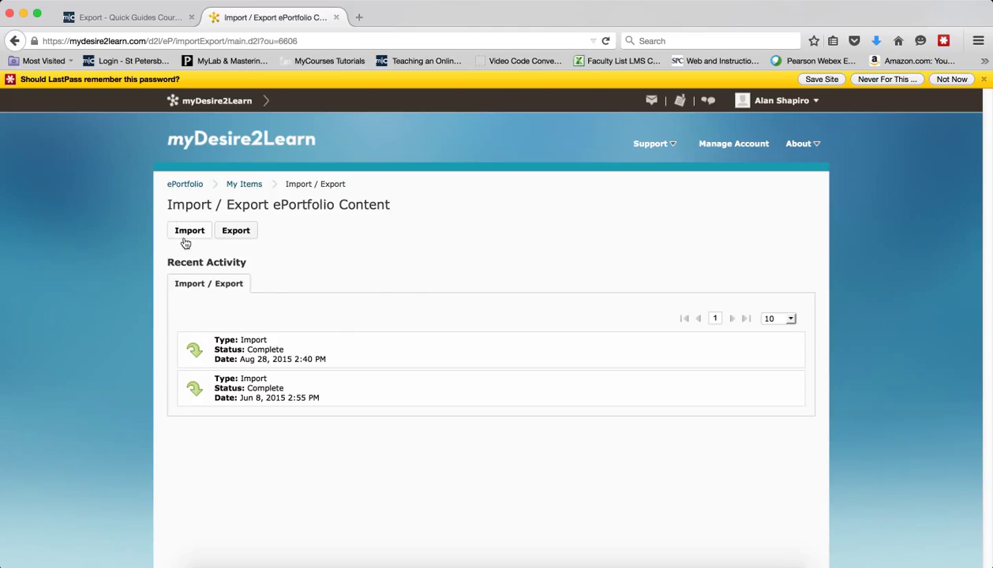
left_click(180, 232)
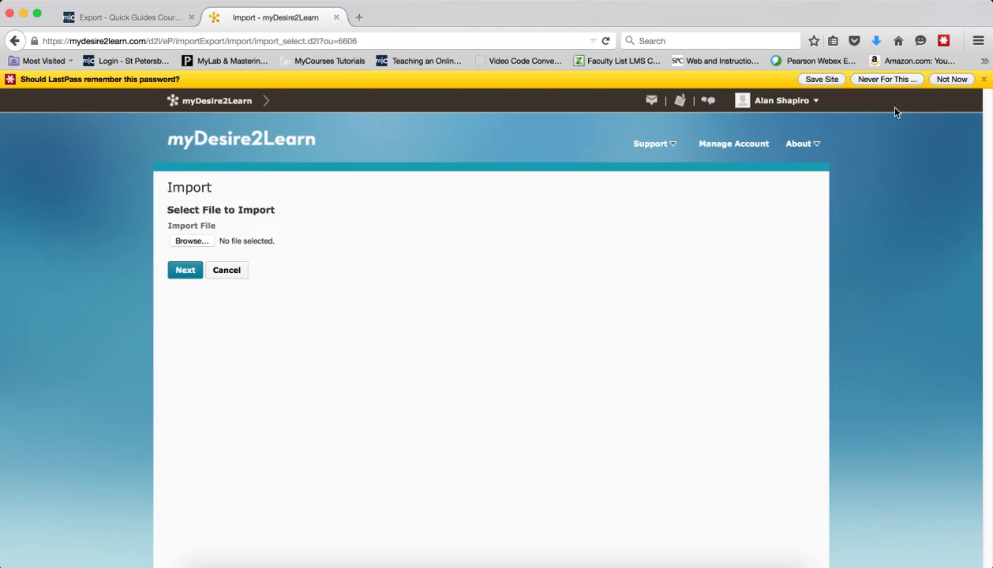
left_click(894, 82)
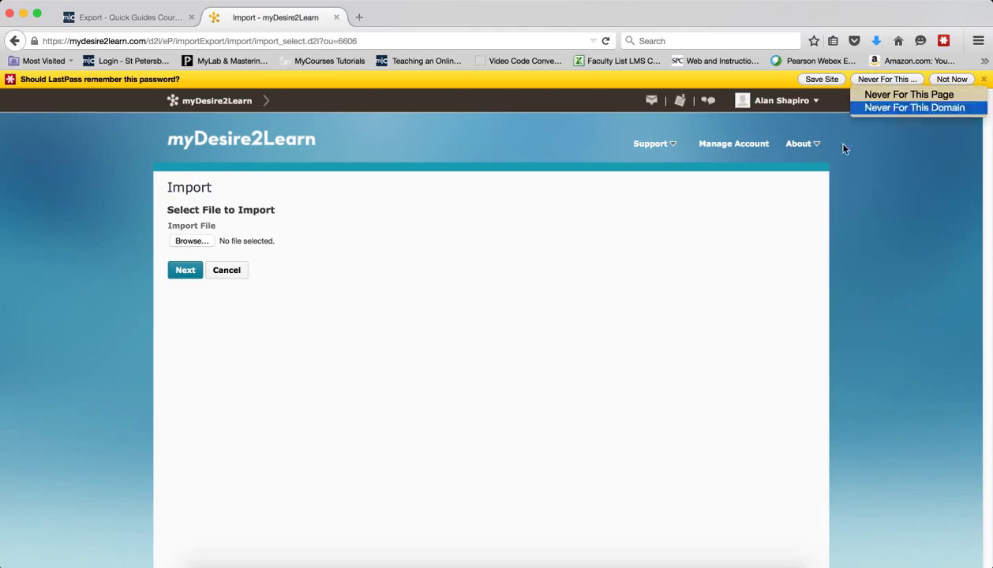
key("Return")
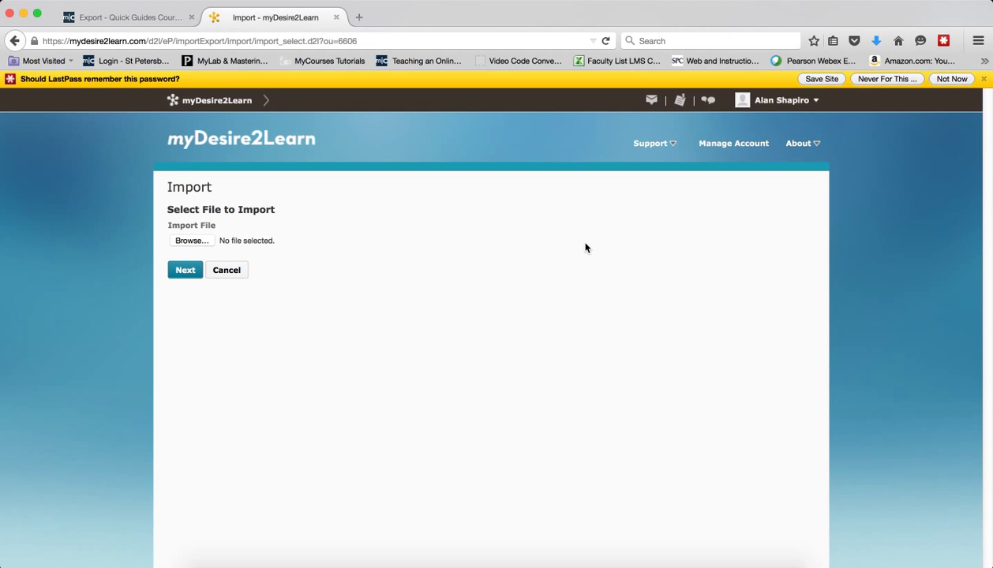
Import all items from the exported ePortfolio zip file in the Downloads folder
left_click(194, 222)
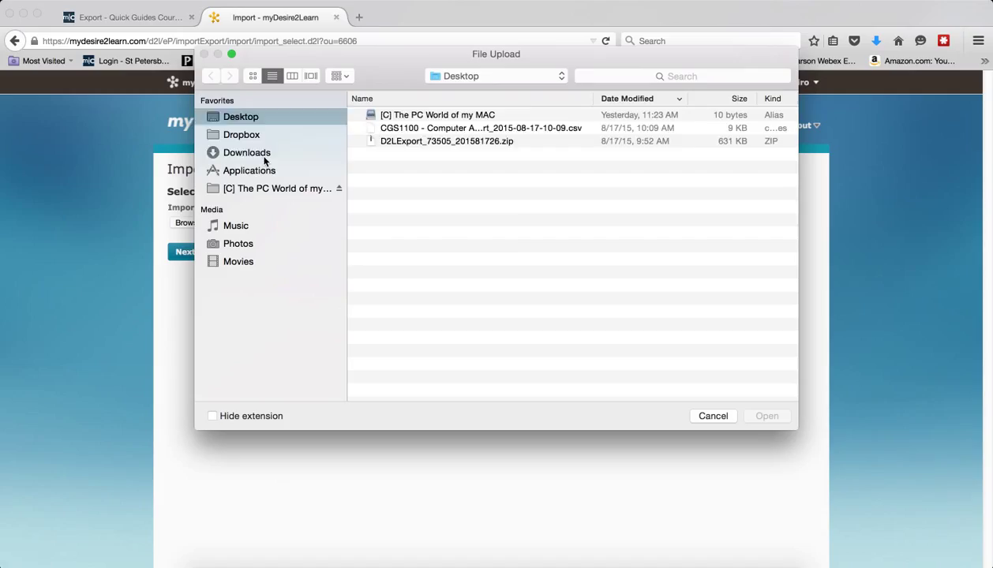
left_click(264, 158)
left_click(404, 116)
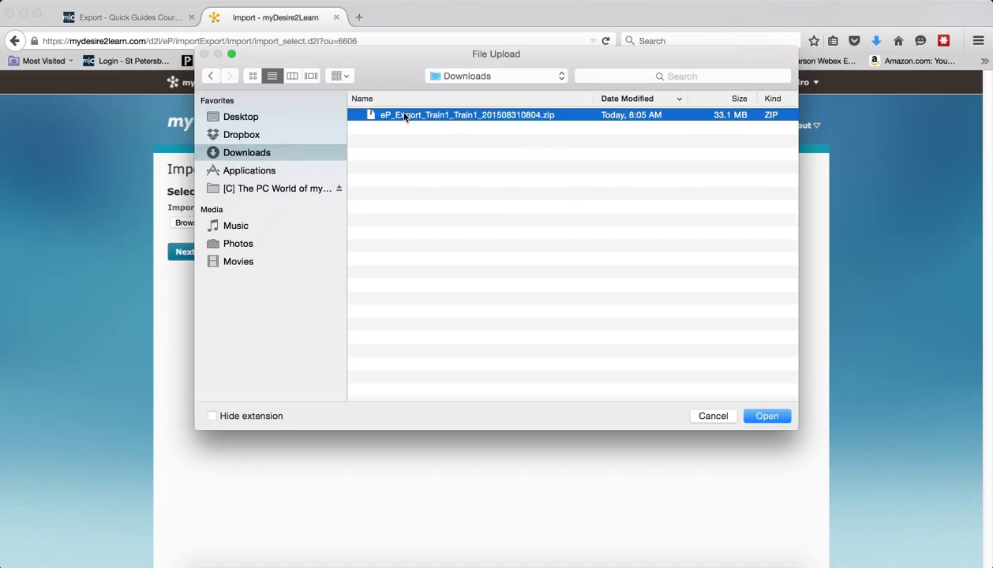
left_click(766, 416)
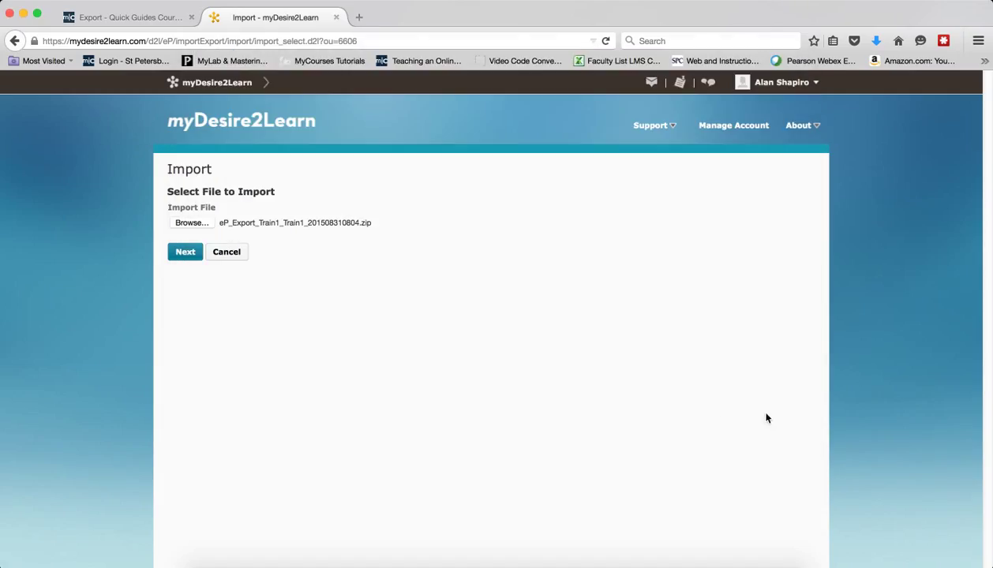
left_click(184, 252)
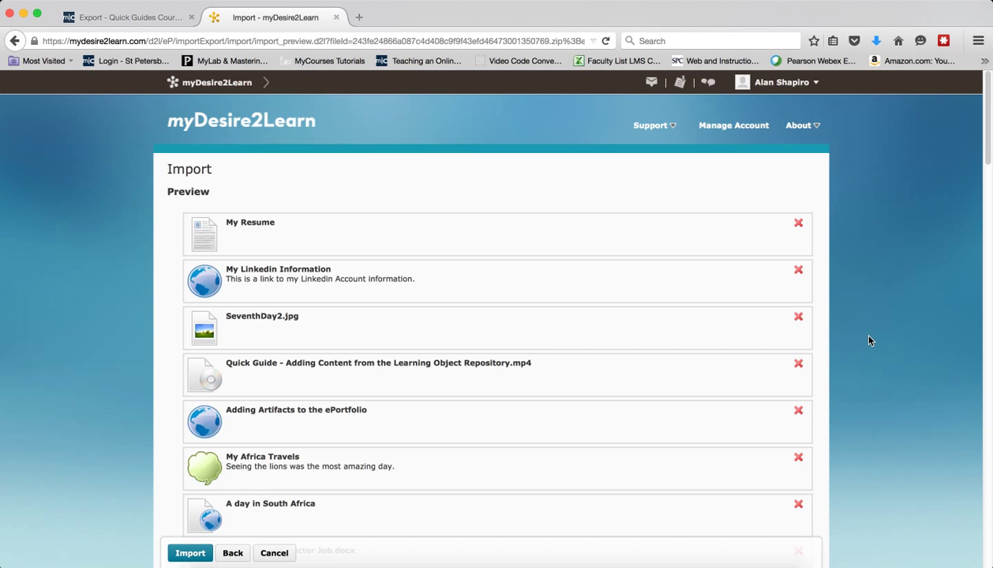
scroll(869, 341, "down", 3)
left_click(190, 553)
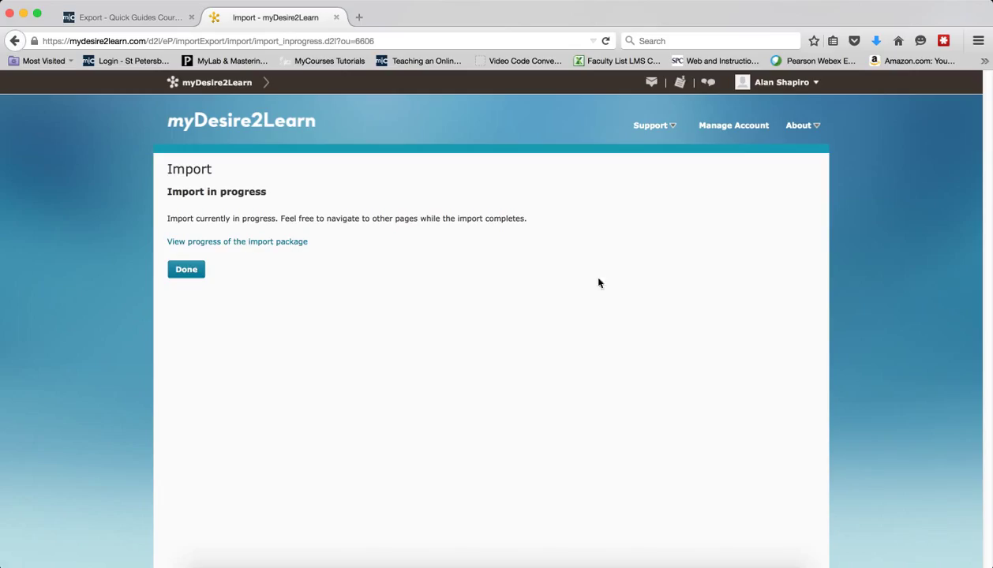
Check the progress of the import package and finish the import
left_click(204, 245)
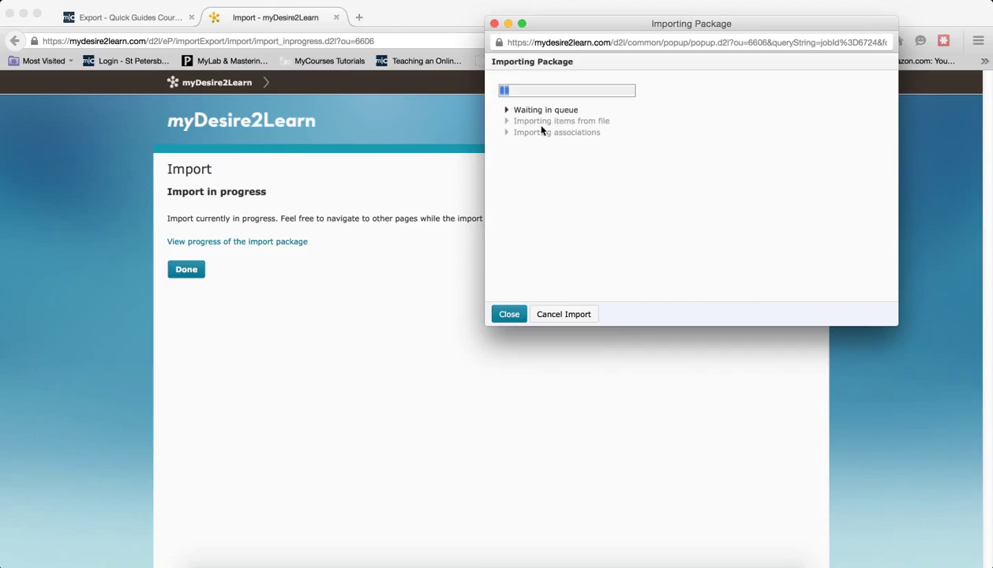
left_click(494, 24)
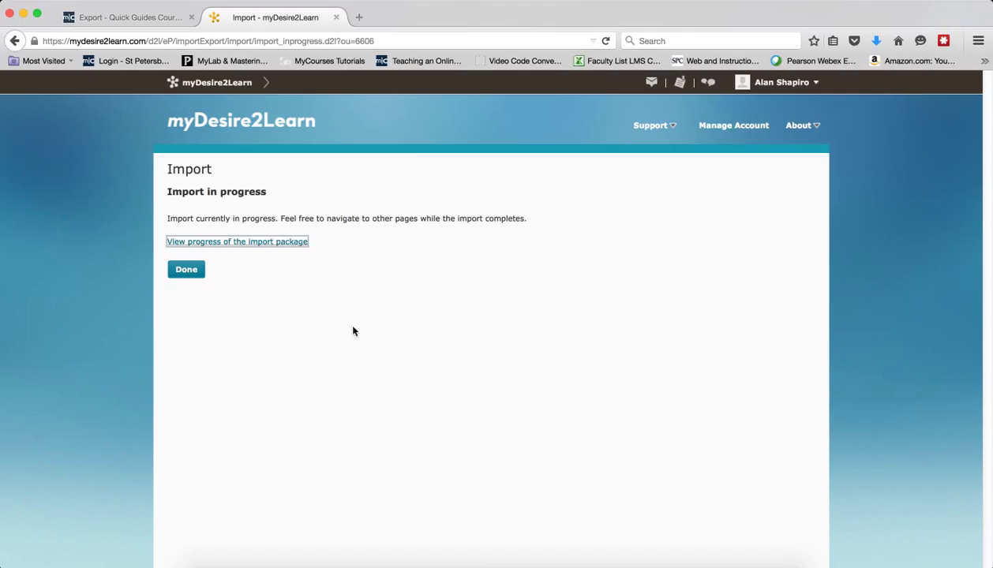
left_click(187, 269)
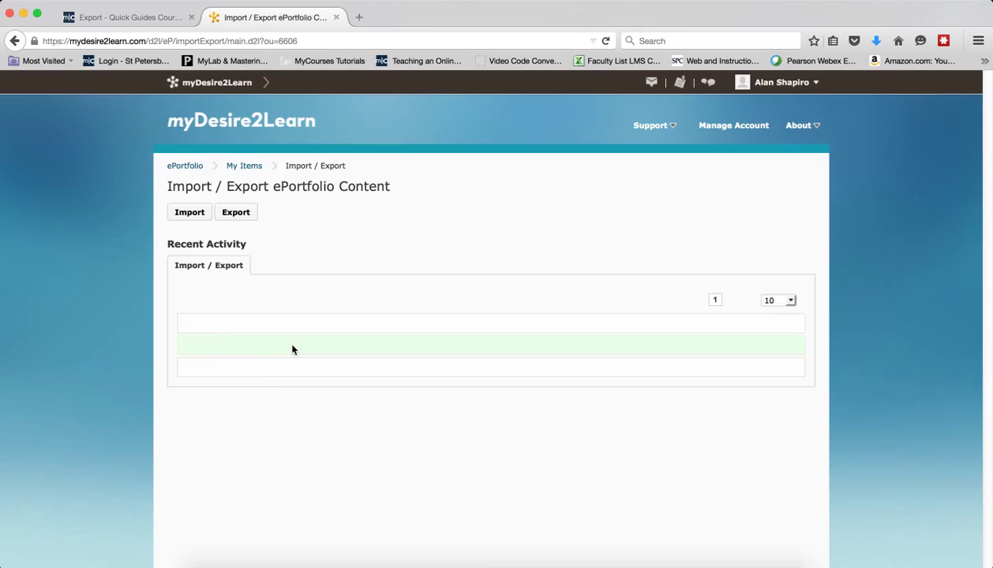
Review the imported content in My Items, filter it to presentations and look at the item types that can be added
left_click(252, 168)
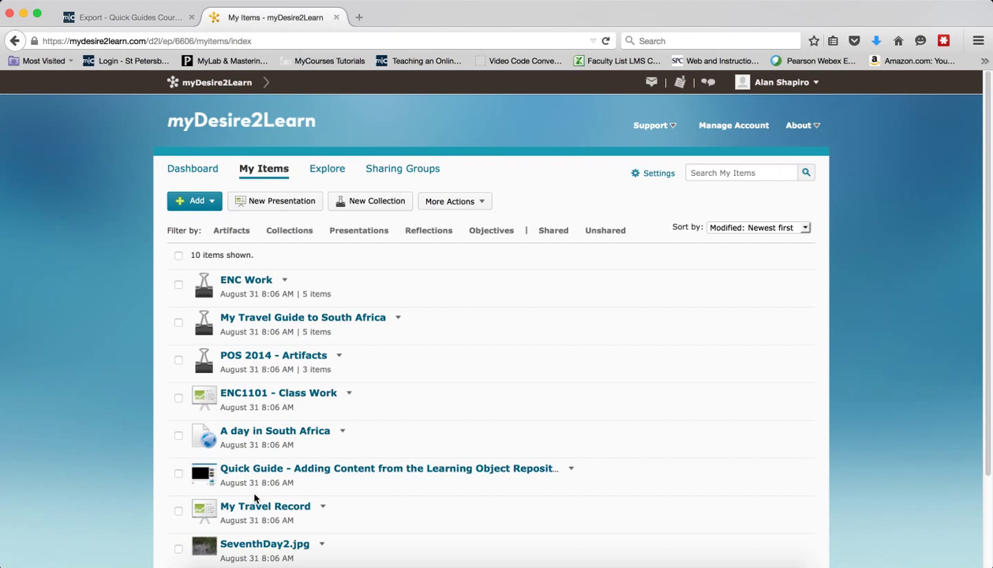
scroll(251, 488, "down", 3)
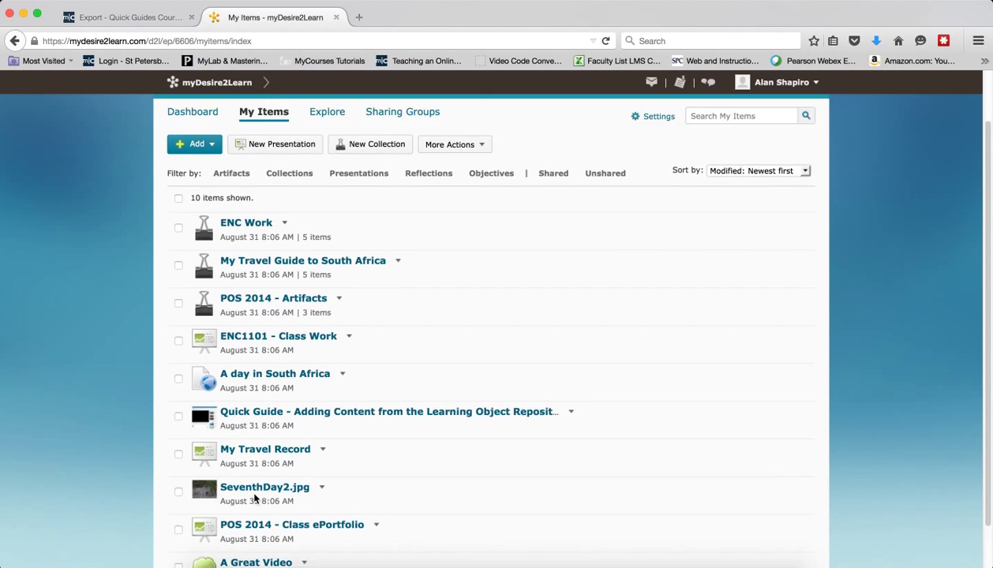
scroll(254, 497, "up", 2)
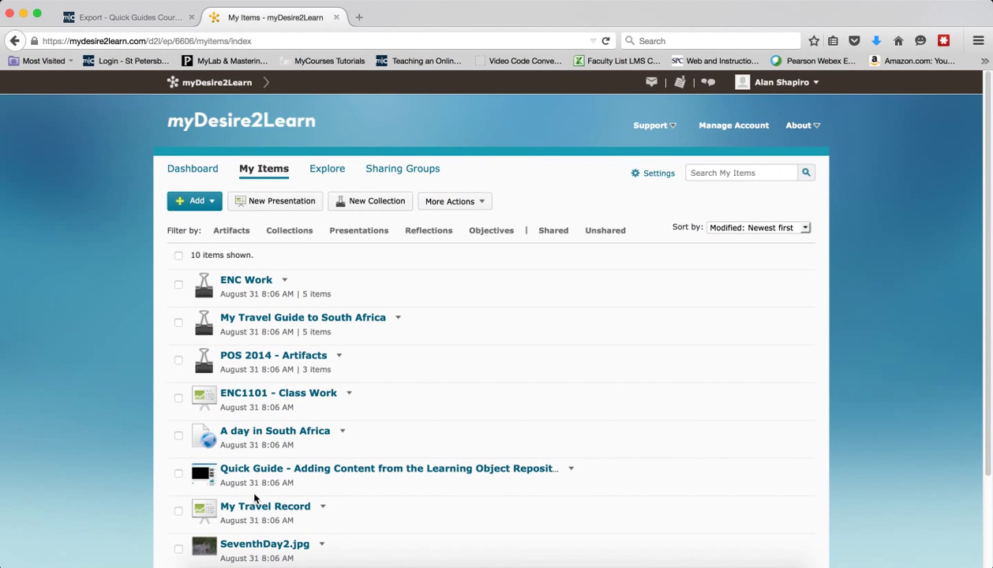
left_click(359, 230)
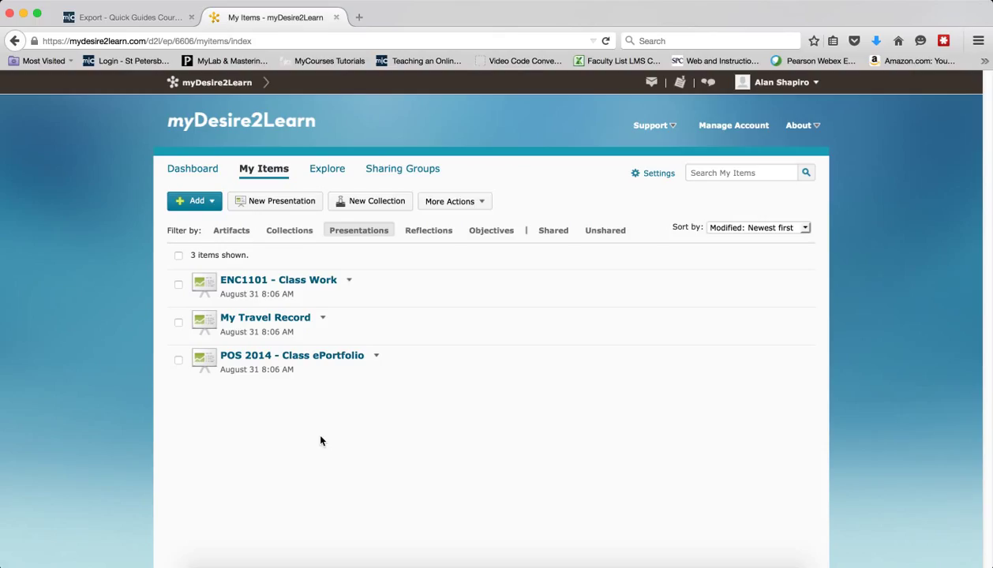
left_click(198, 201)
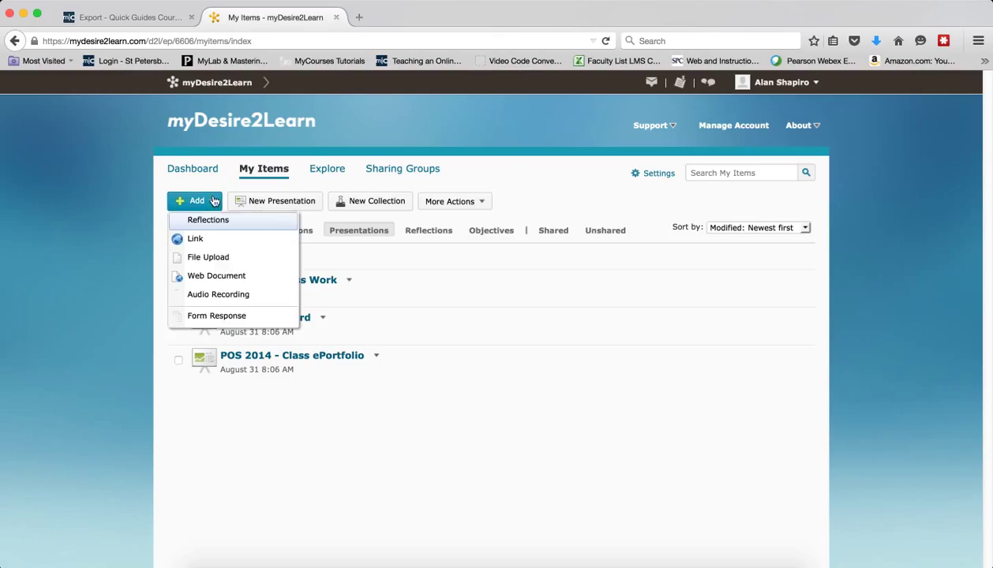
left_click(476, 408)
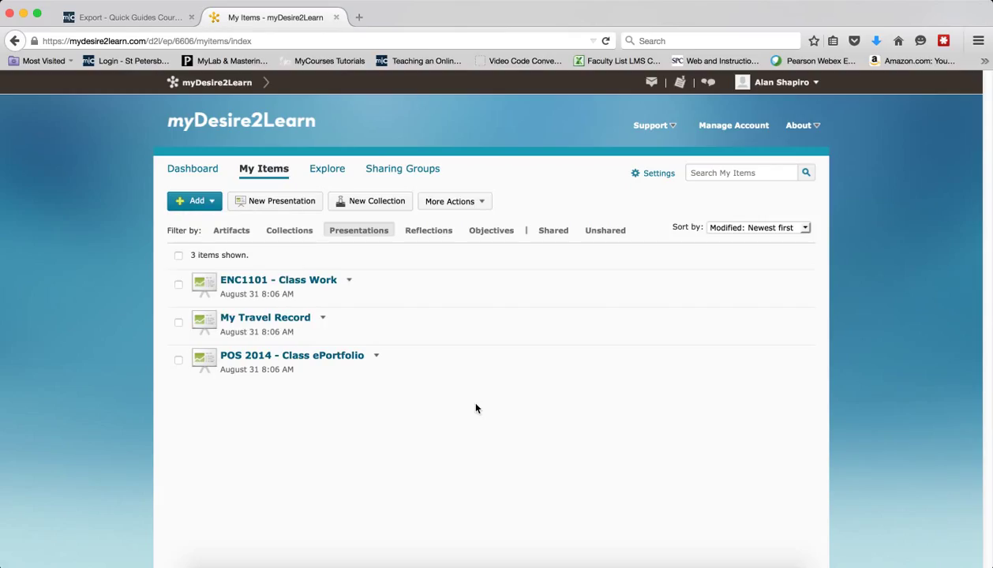